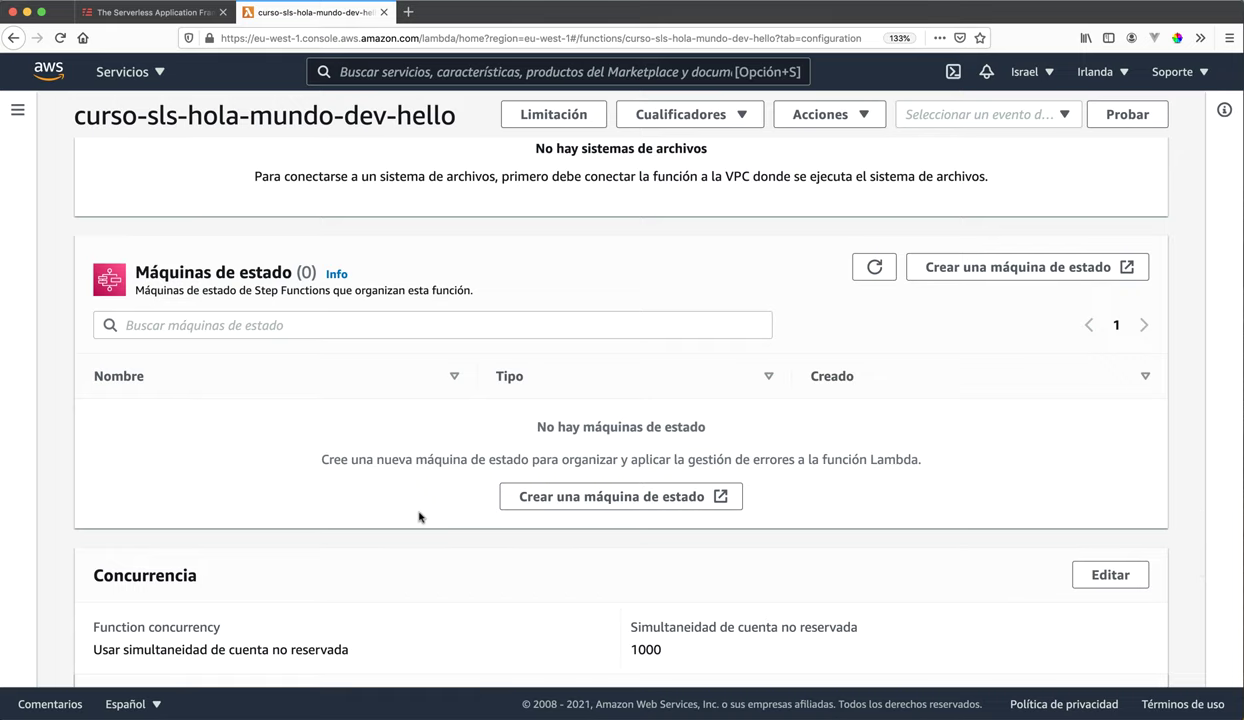
- Examine the curso-sls-hola-mundo-dev-hello function's configuration, from concurrency and database proxies back up to tags, environment variables and design
scroll(419, 516, "down", 10)
scroll(419, 516, "down", 3)
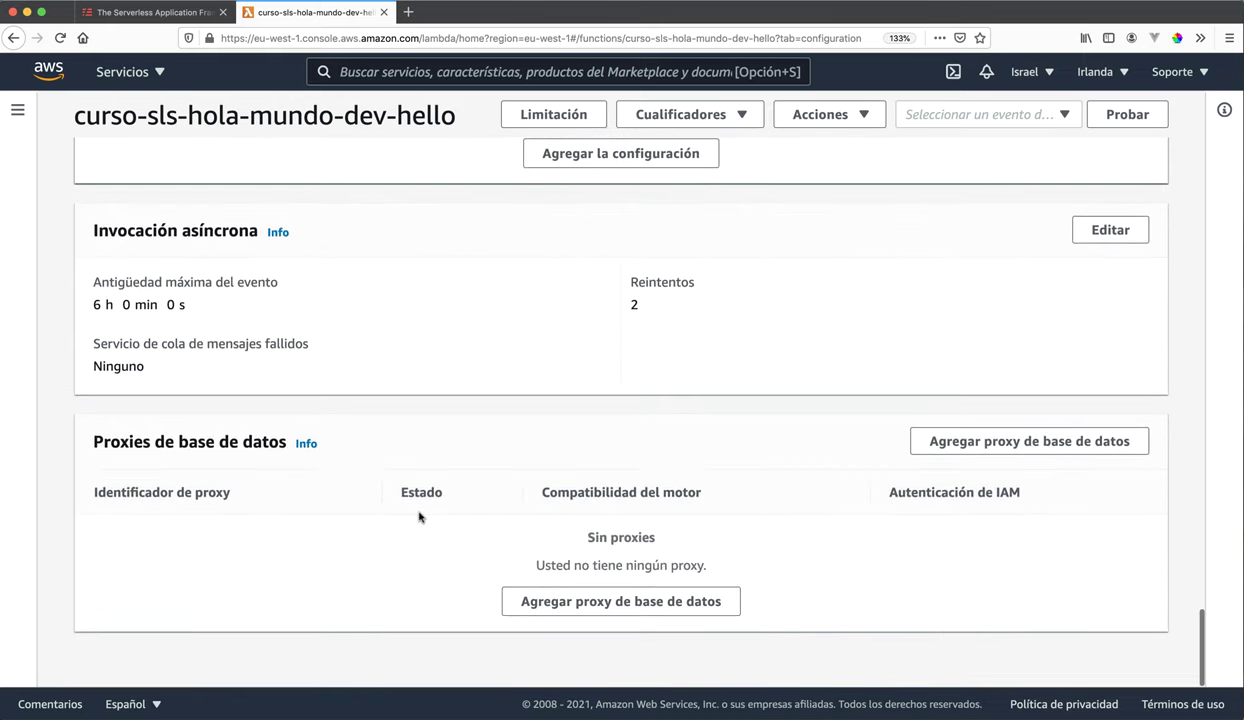
scroll(419, 516, "up", 3)
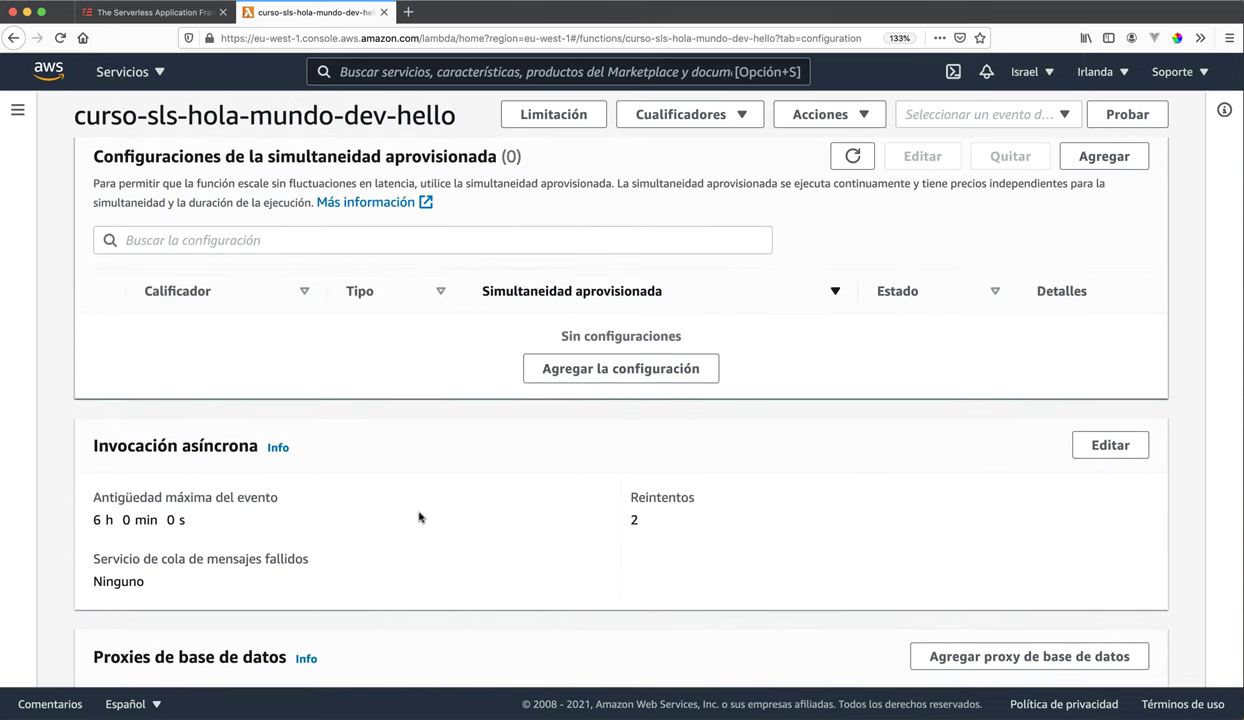
scroll(419, 516, "up", 10)
scroll(419, 516, "up", 14)
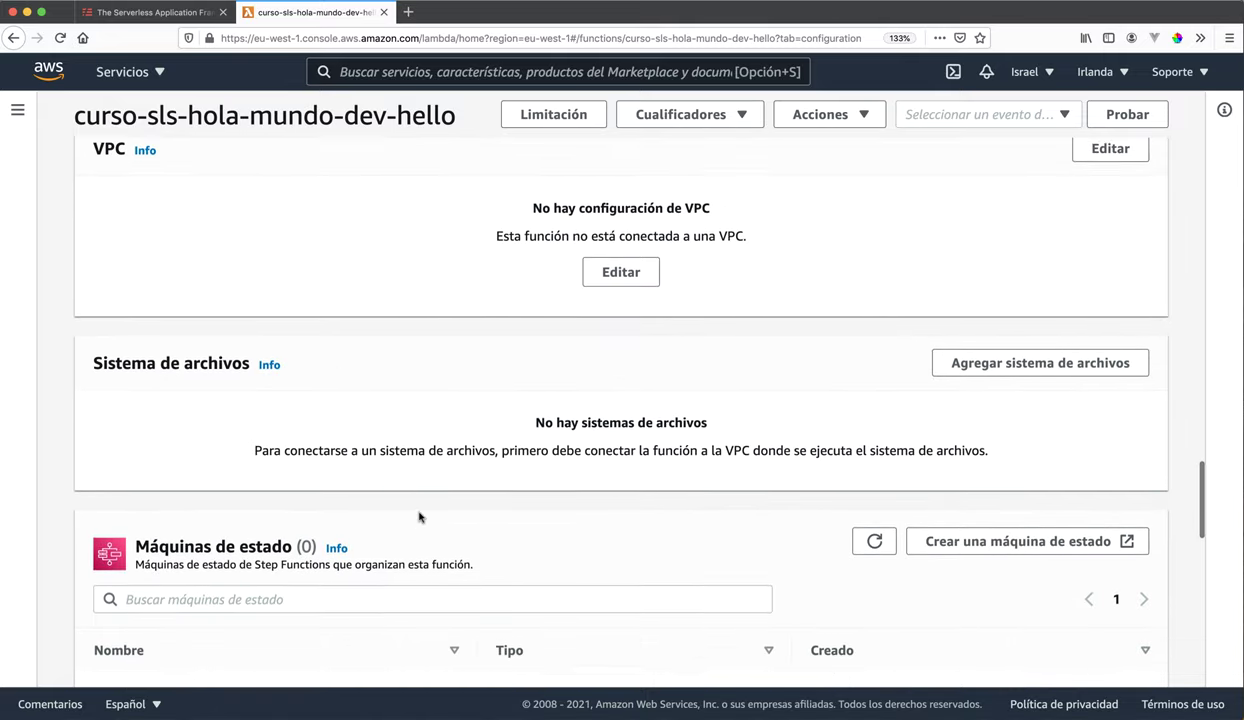
scroll(419, 516, "up", 2)
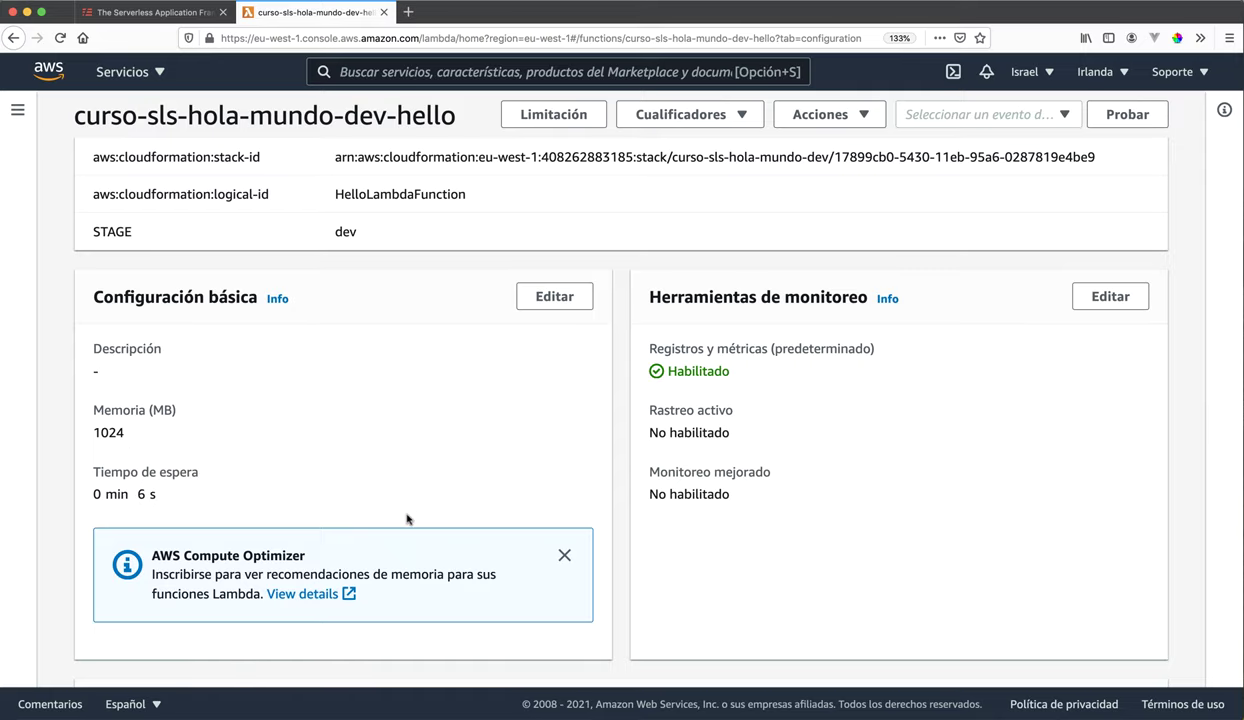
scroll(427, 504, "up", 7)
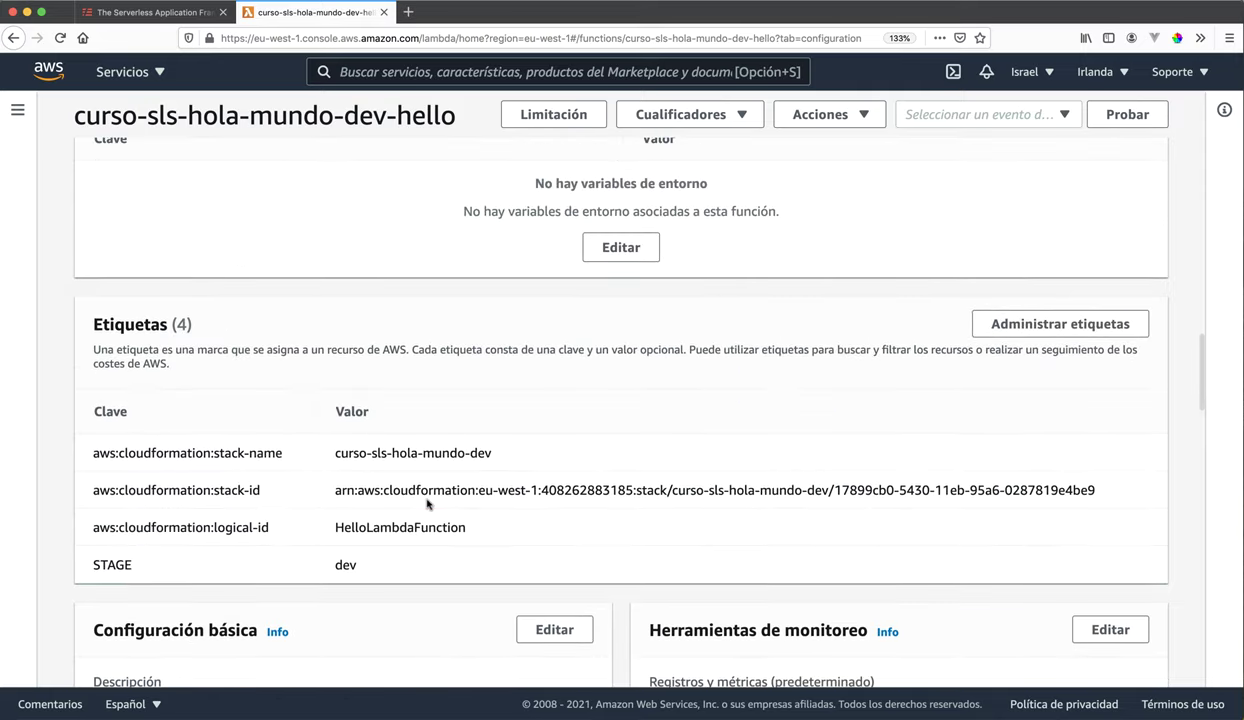
scroll(427, 504, "up", 8)
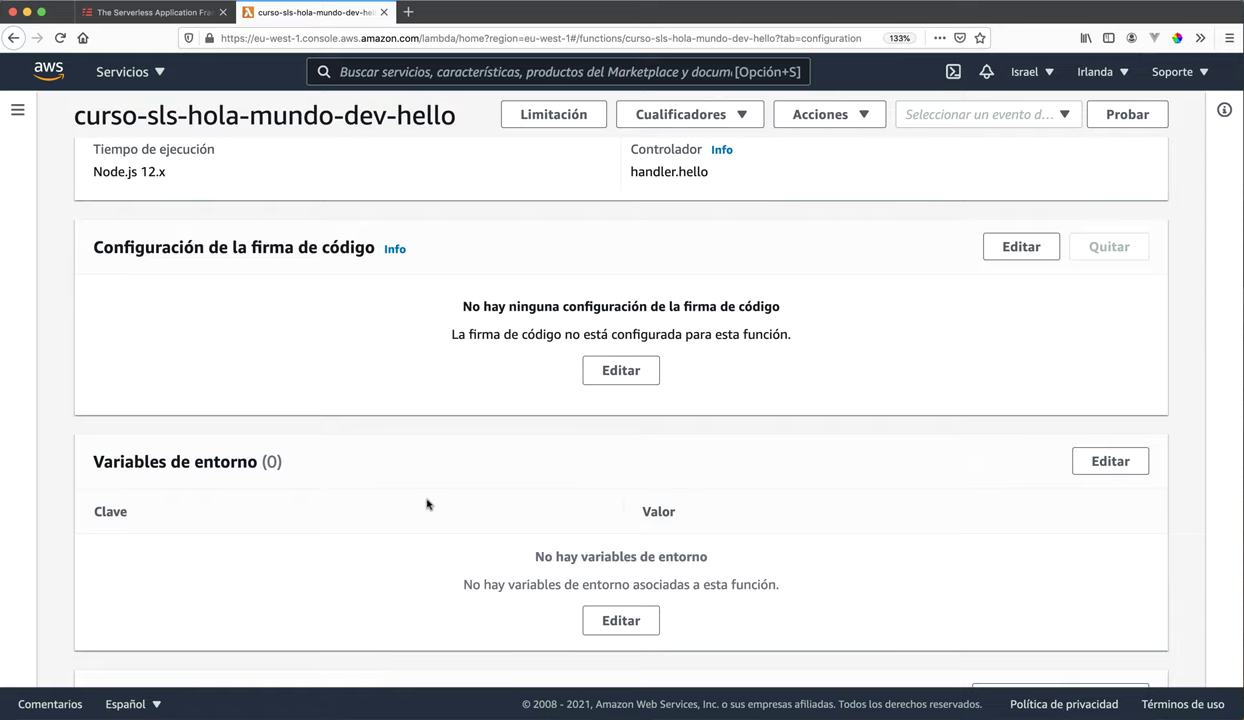
scroll(427, 504, "up", 20)
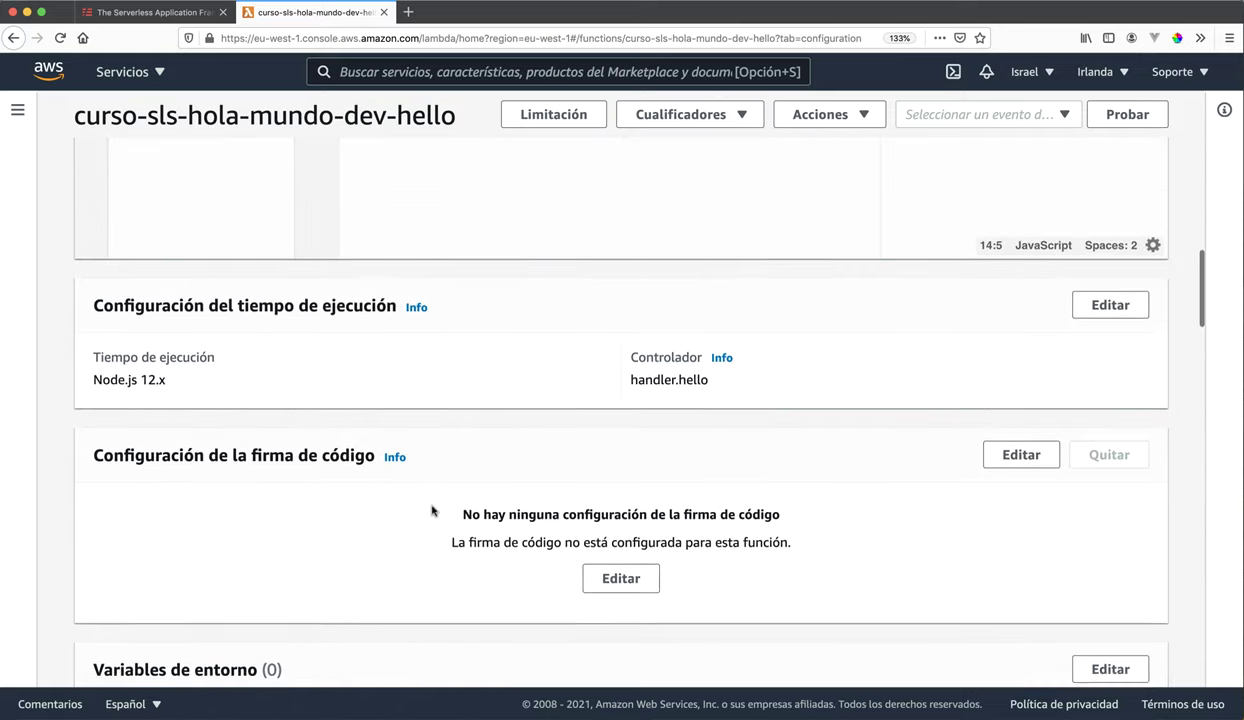
scroll(429, 511, "up", 6)
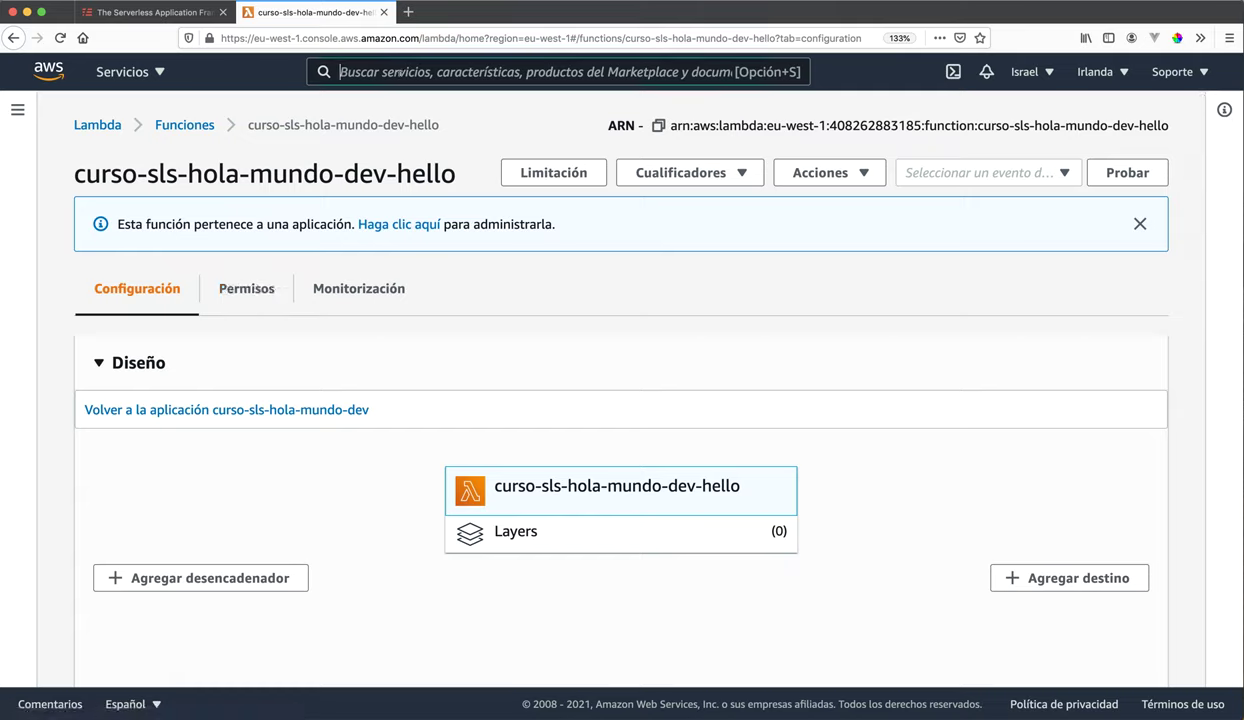
- Search the AWS services for "cloudfor" and open CloudFormation
left_click(340, 72)
type("cloo")
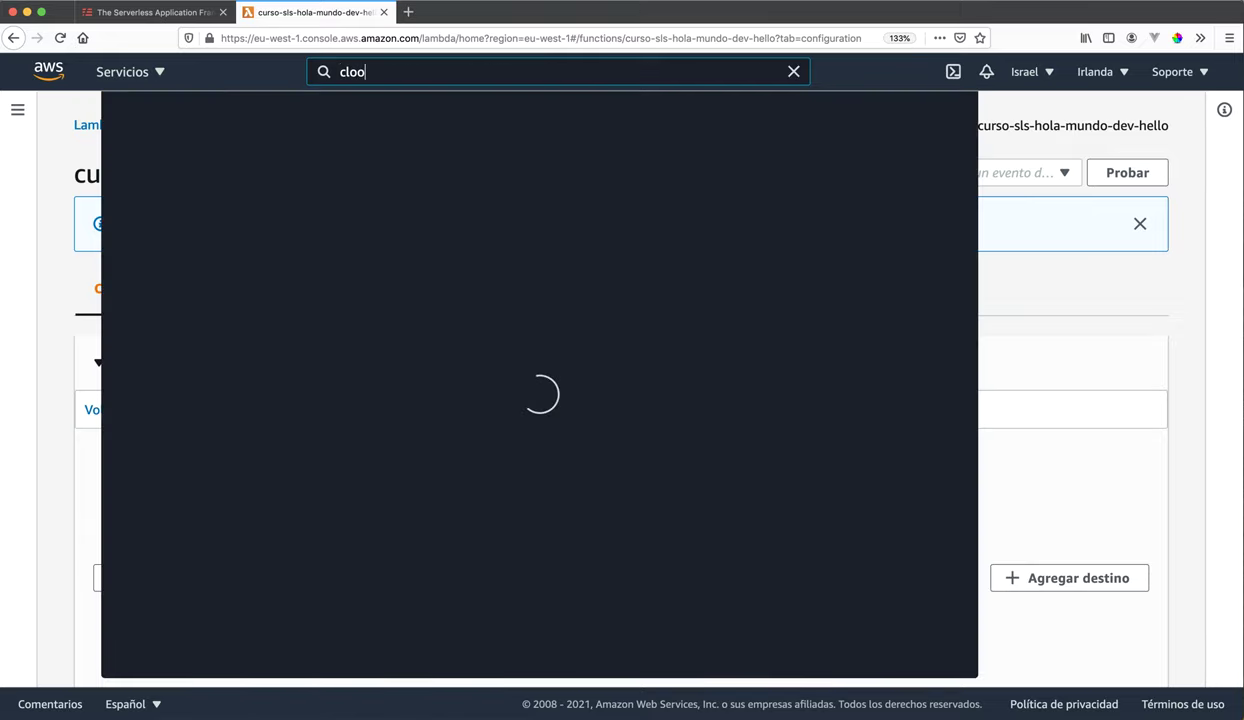
key("BackSpace")
type("udfor")
mouse_move(475, 218)
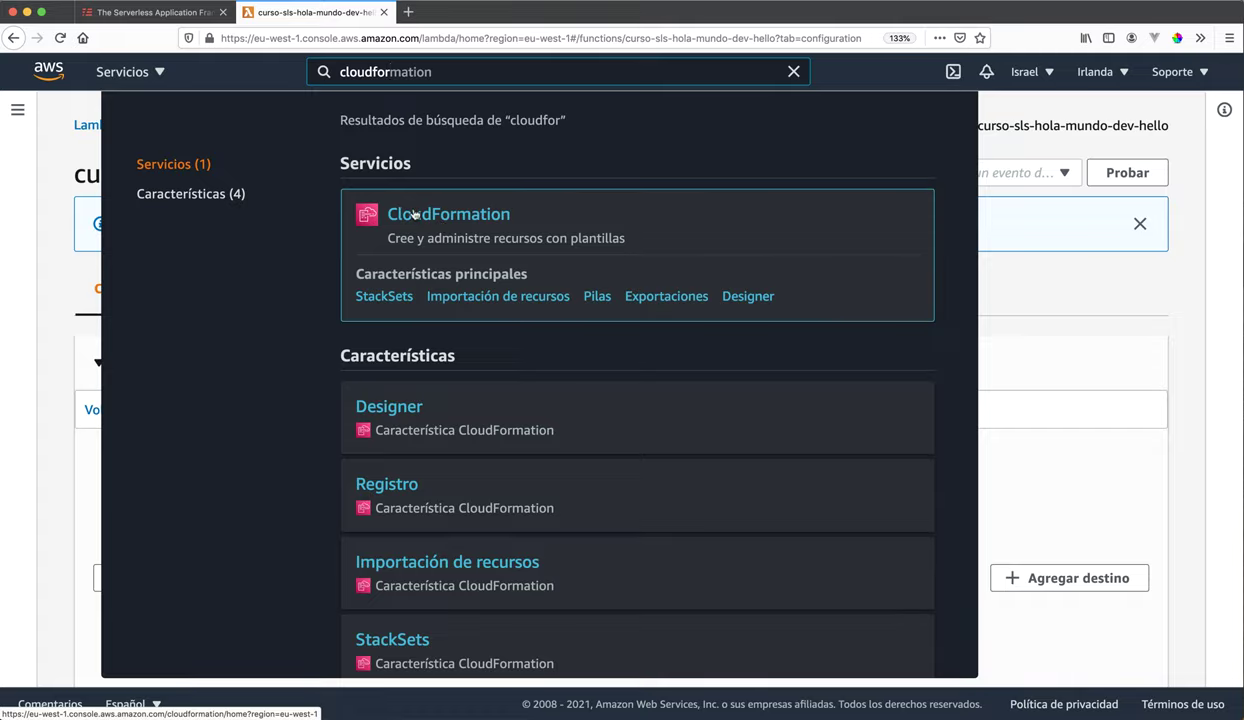
left_click(414, 214)
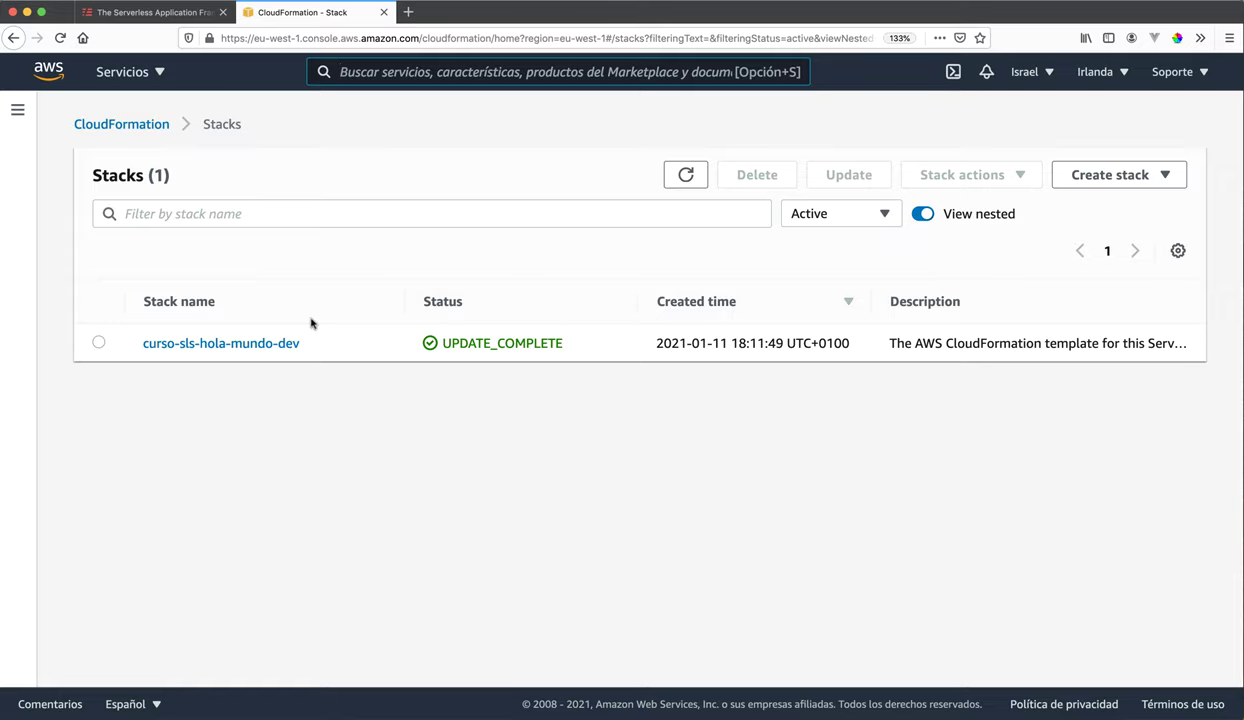
- Open the curso-sls-hola-mundo-dev stack and review its overview details and tags
left_click(98, 342)
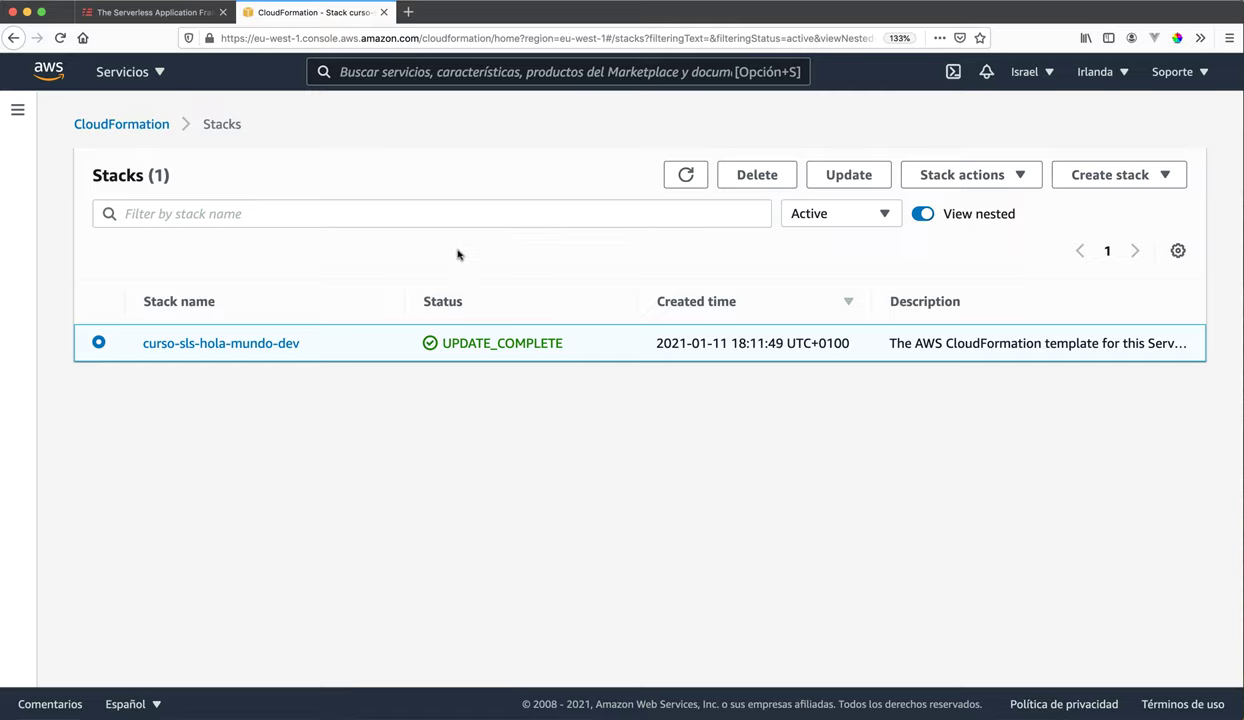
left_click(240, 343)
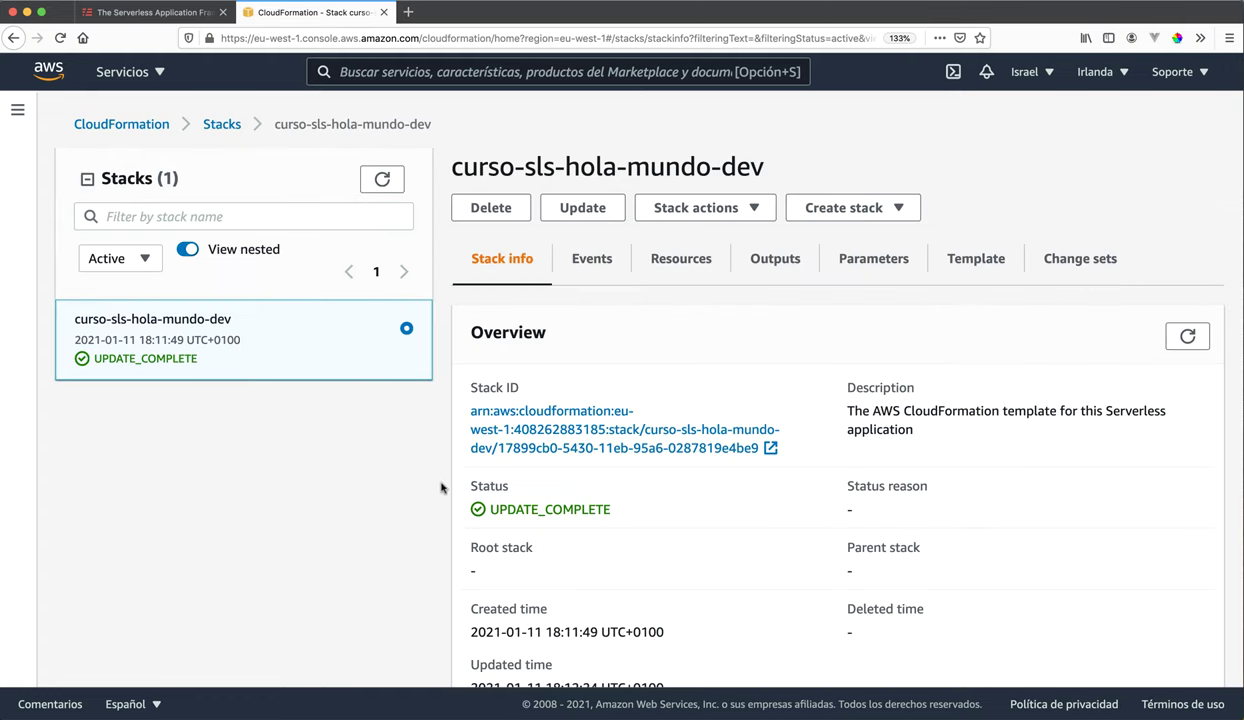
scroll(560, 470, "down", 5)
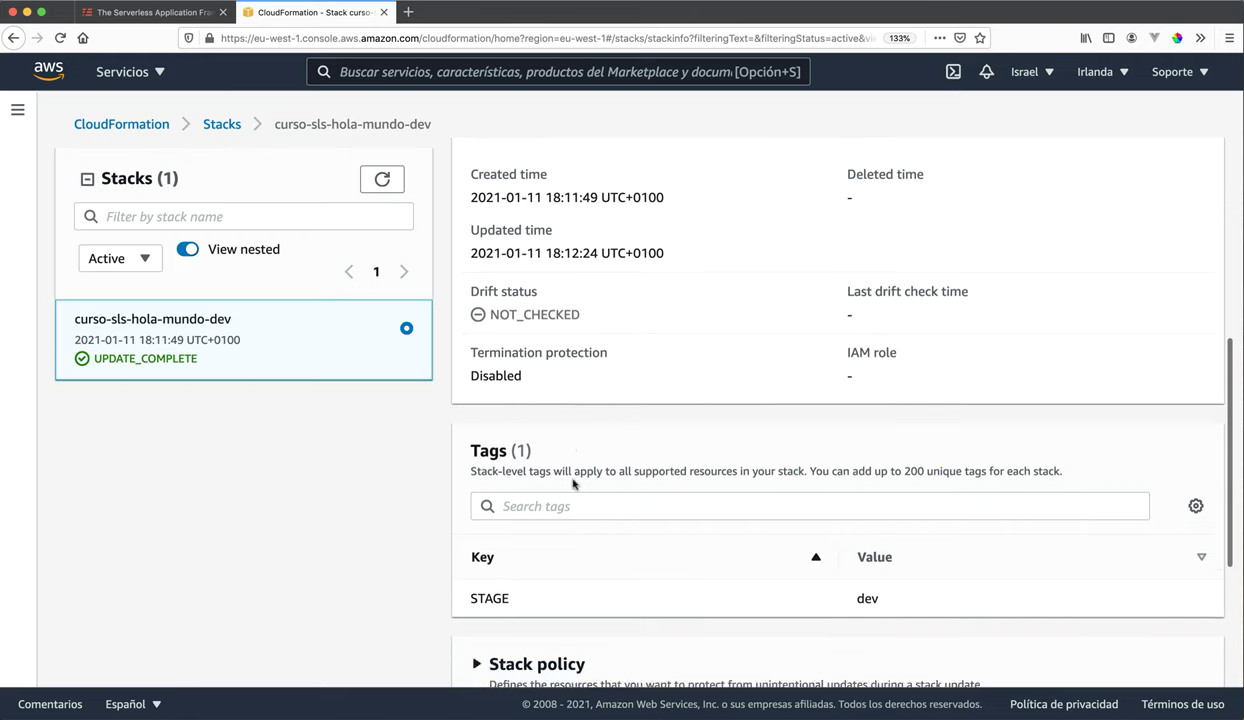
scroll(574, 484, "down", 5)
scroll(574, 484, "up", 10)
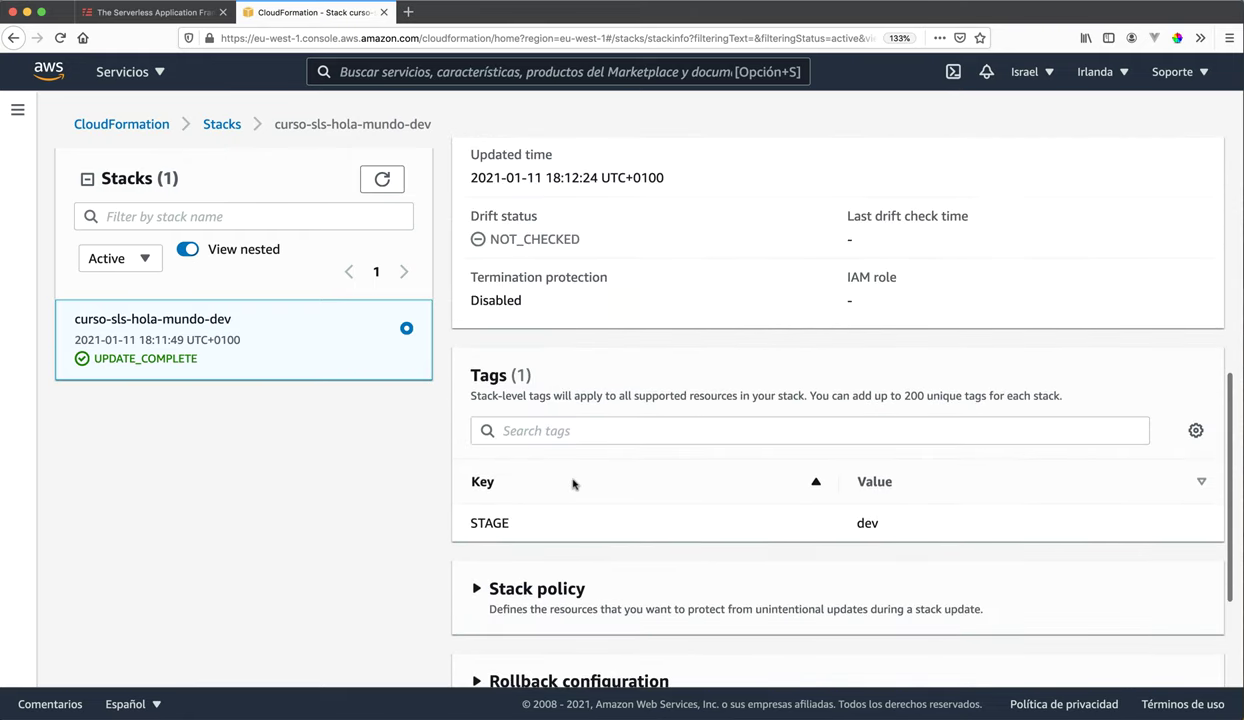
scroll(575, 483, "up", 3)
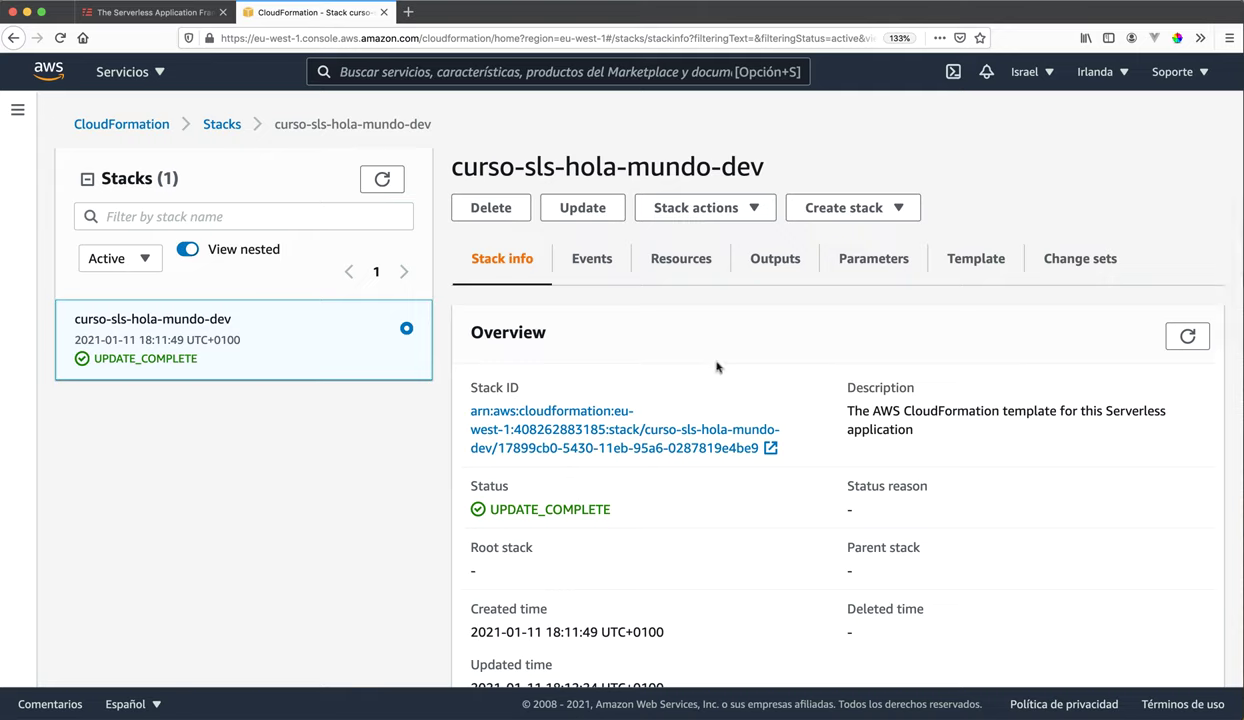
- Show the stack's resources, view the Lambda function linked to HelloLambdaFunction, and close the function's page
left_click(701, 261)
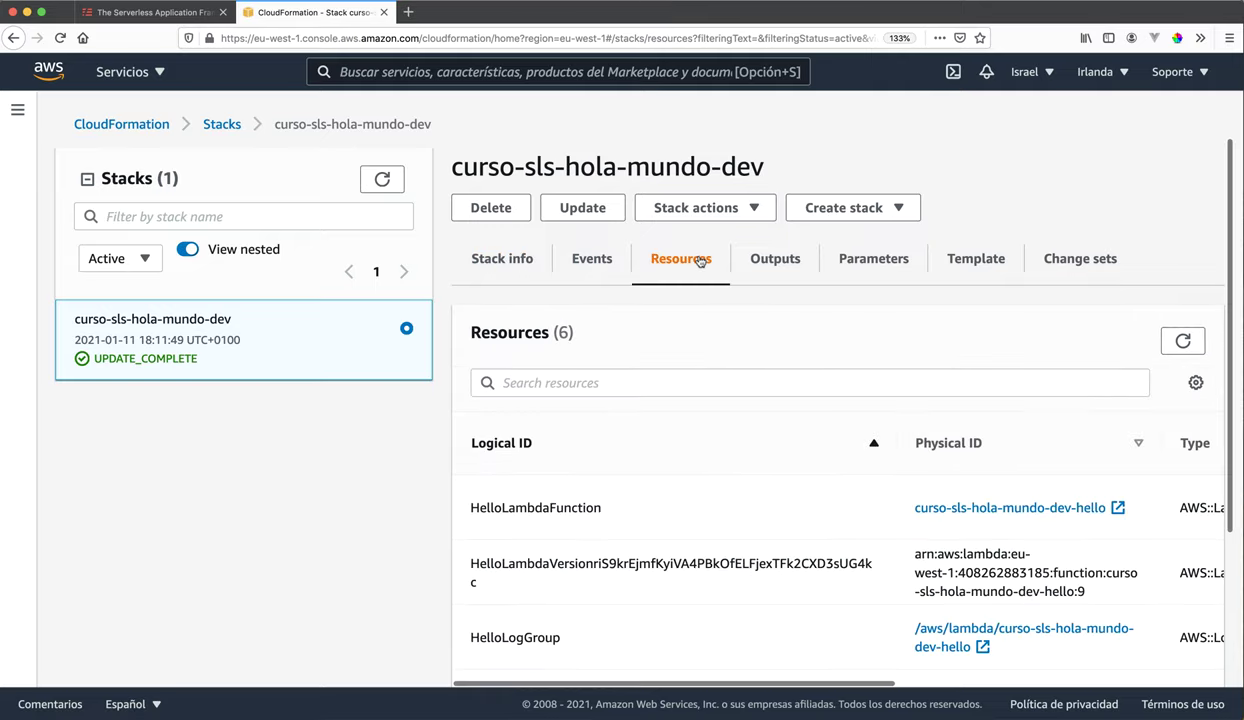
scroll(555, 440, "down", 1)
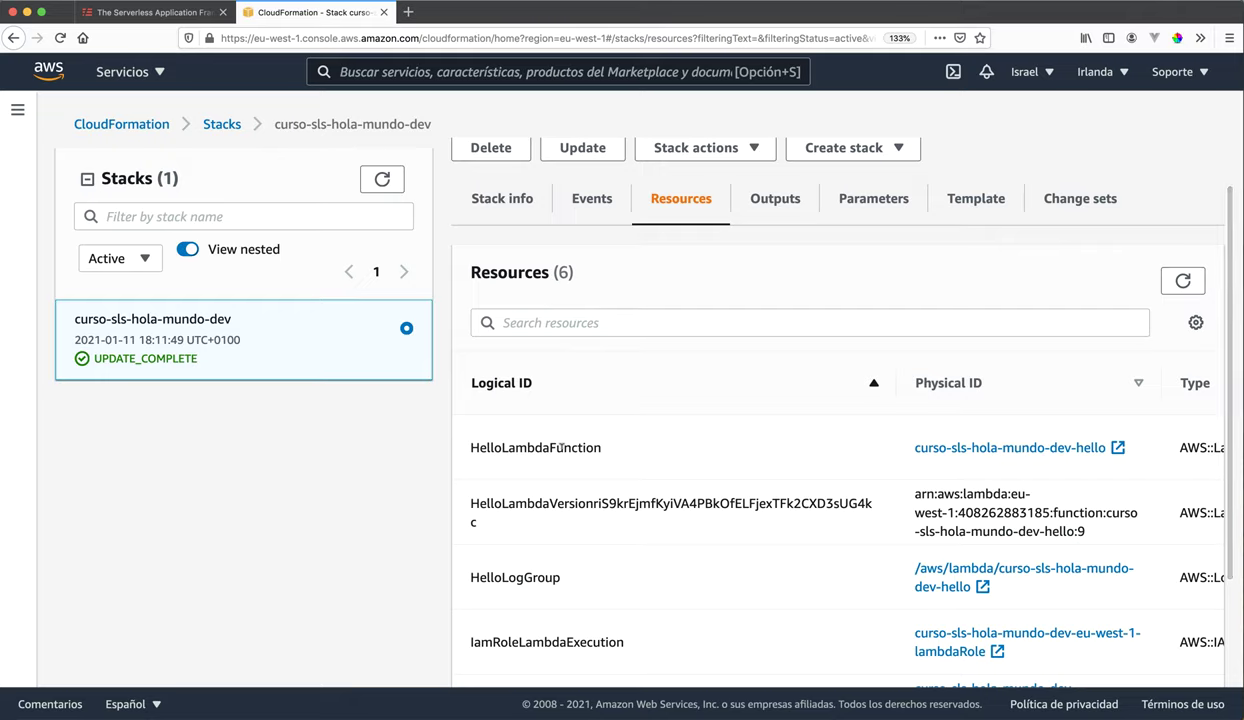
left_click(973, 452)
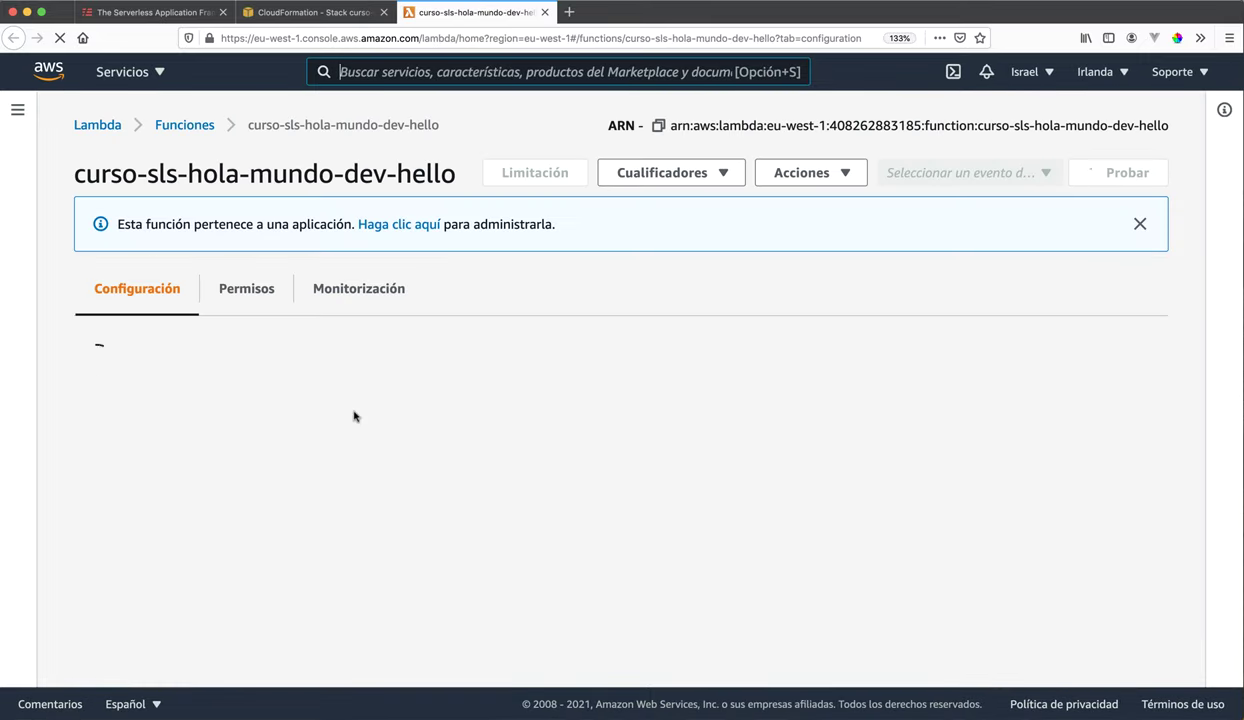
scroll(425, 550, "down", 5)
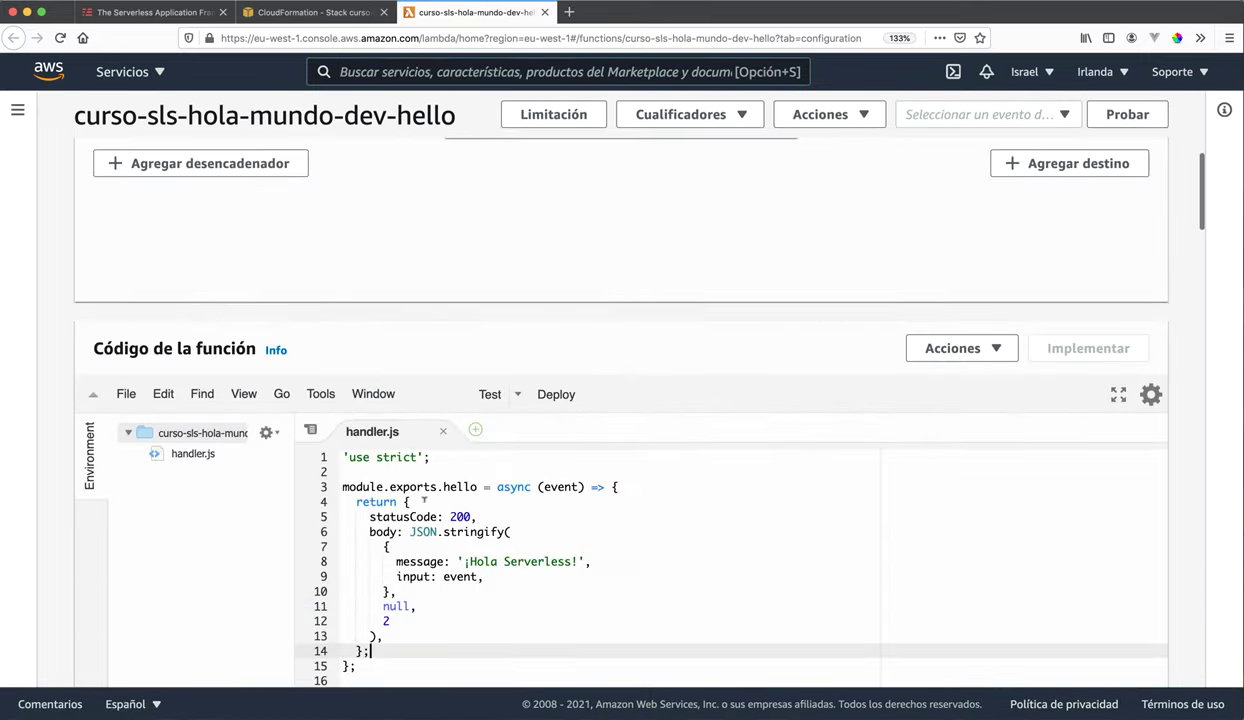
left_click(544, 13)
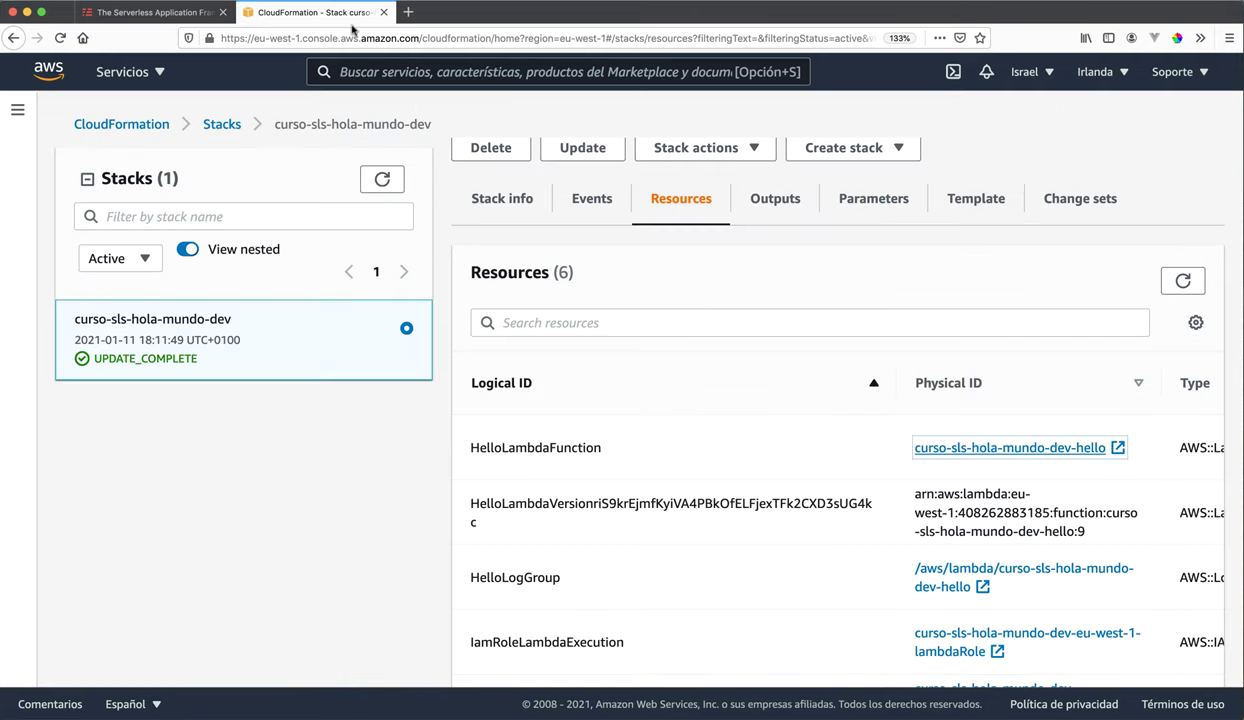
- Examine the logical IDs, physical IDs, types and statuses of all the stack's resources
scroll(645, 318, "up", 1)
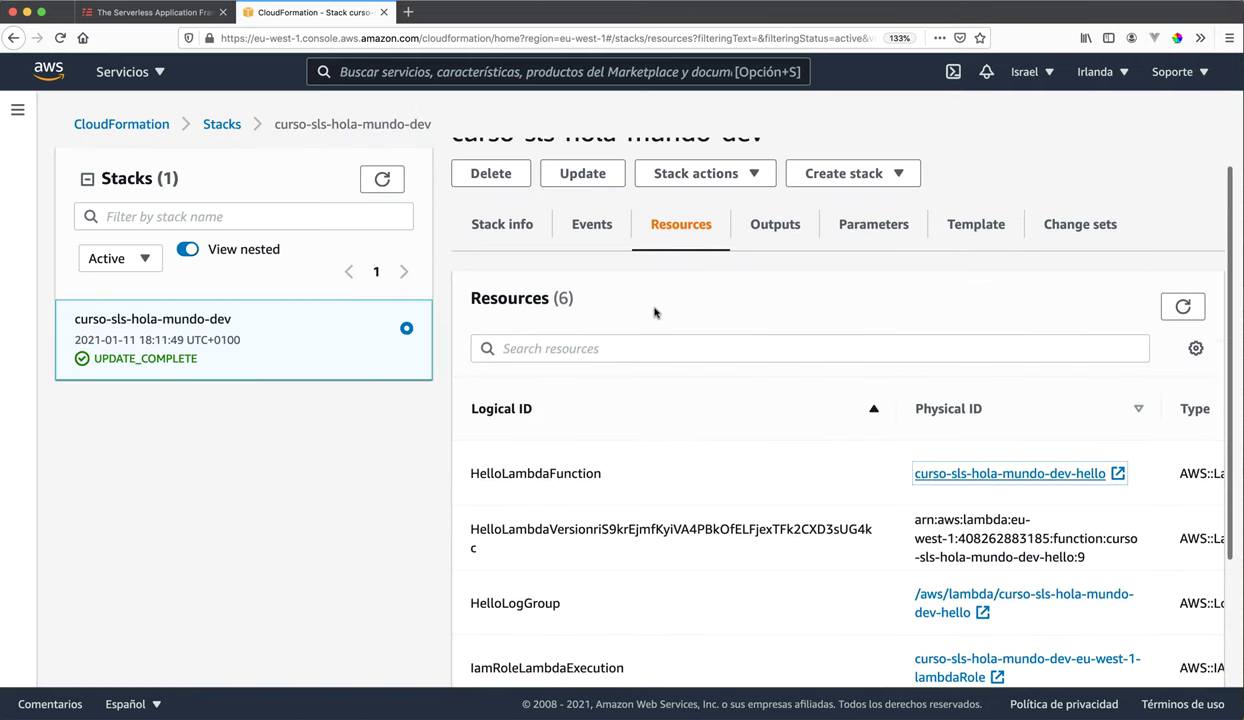
scroll(654, 313, "down", 3)
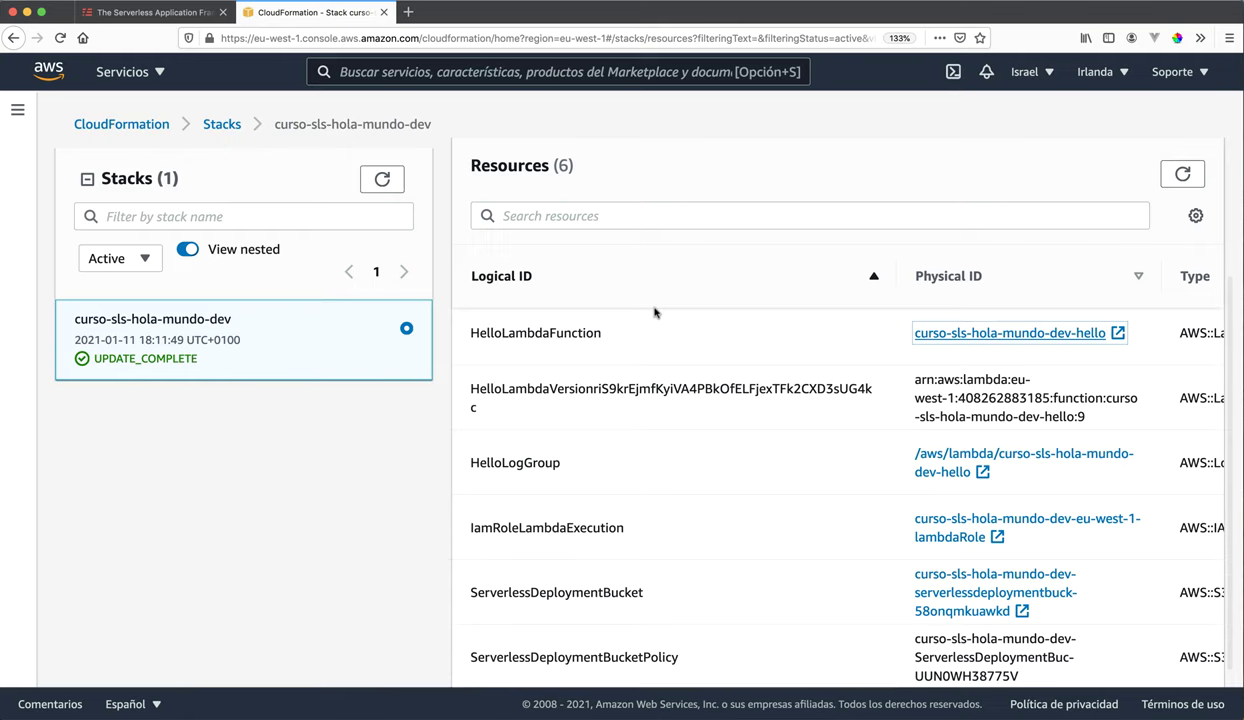
scroll(655, 314, "right", 4)
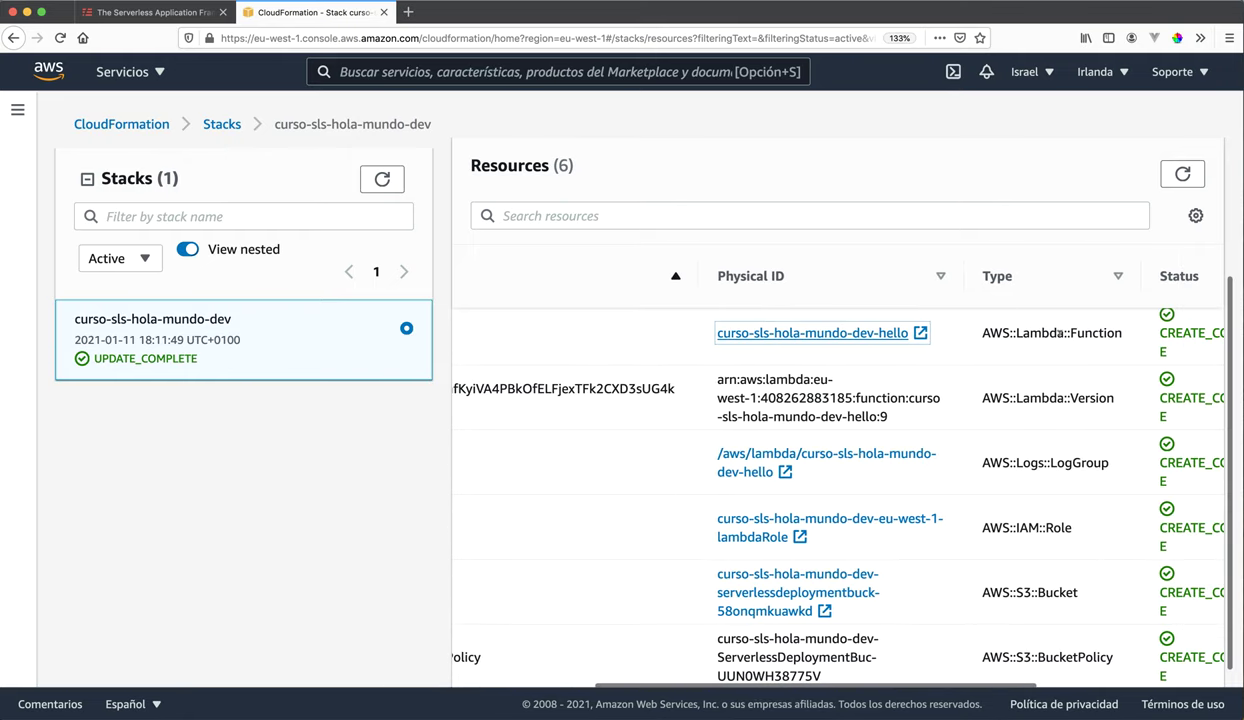
scroll(1025, 408, "down", 1)
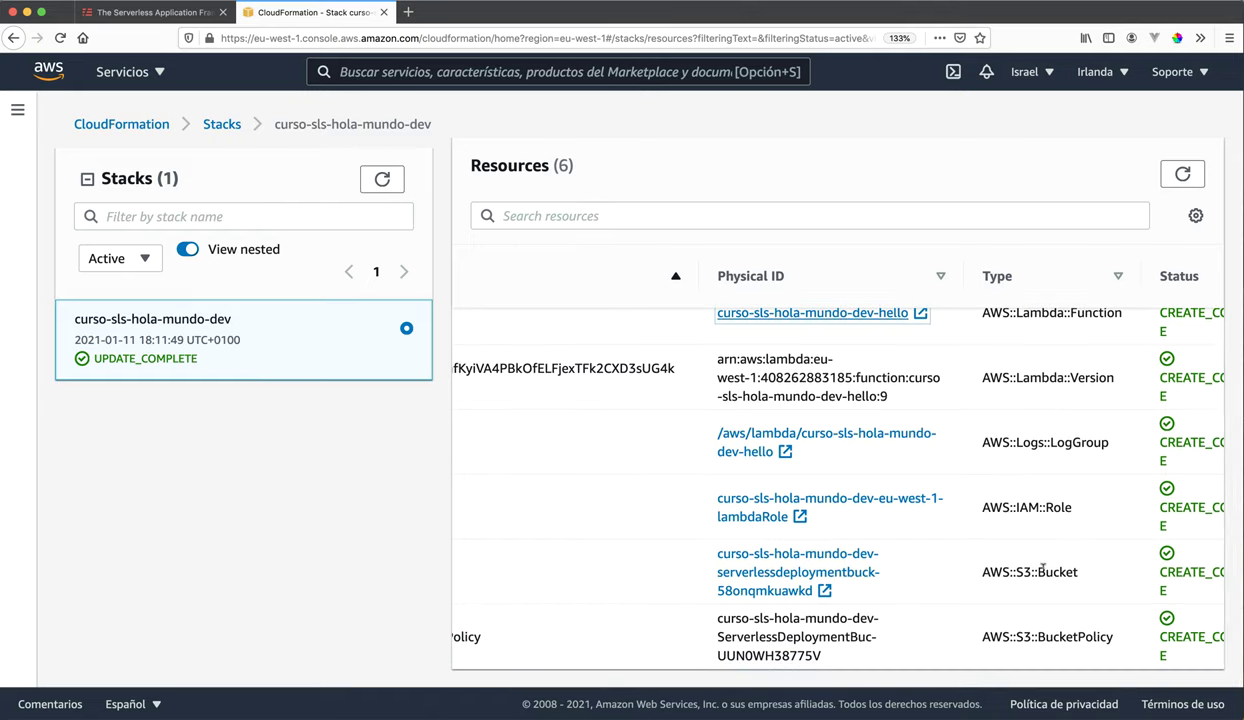
scroll(1010, 630, "right", 1)
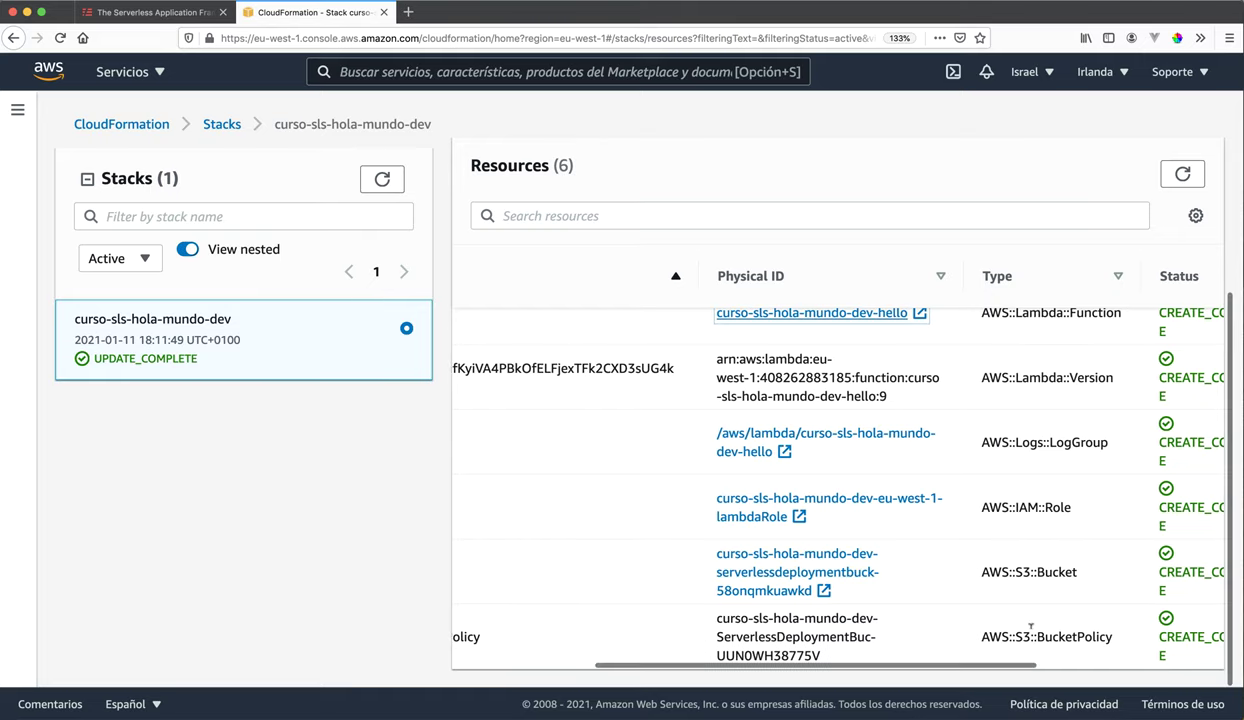
scroll(1038, 632, "right", 5)
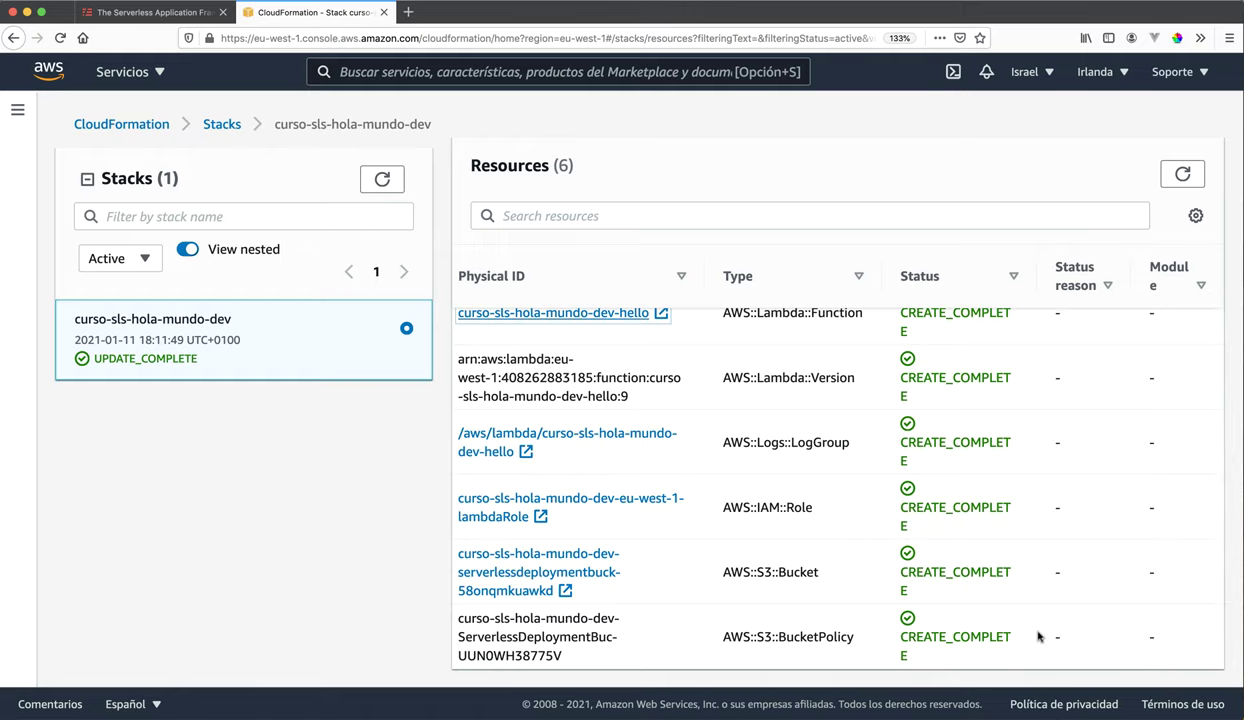
scroll(1038, 636, "left", 8)
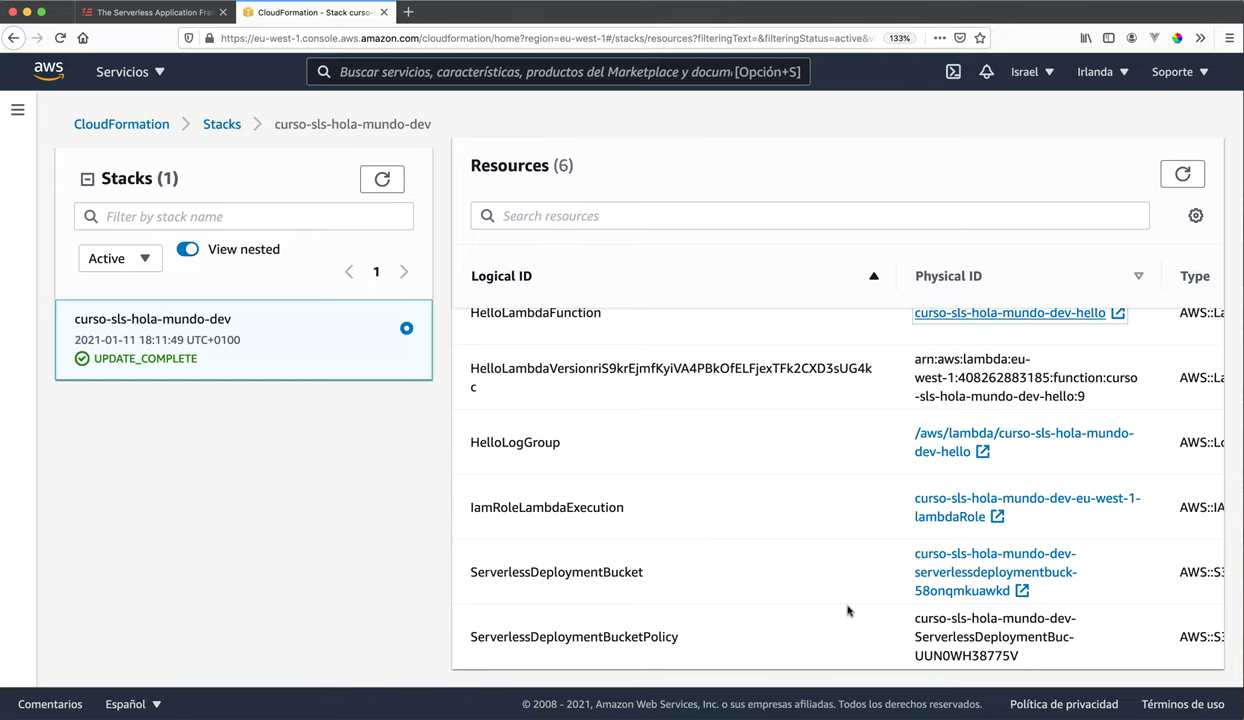
scroll(847, 610, "up", 4)
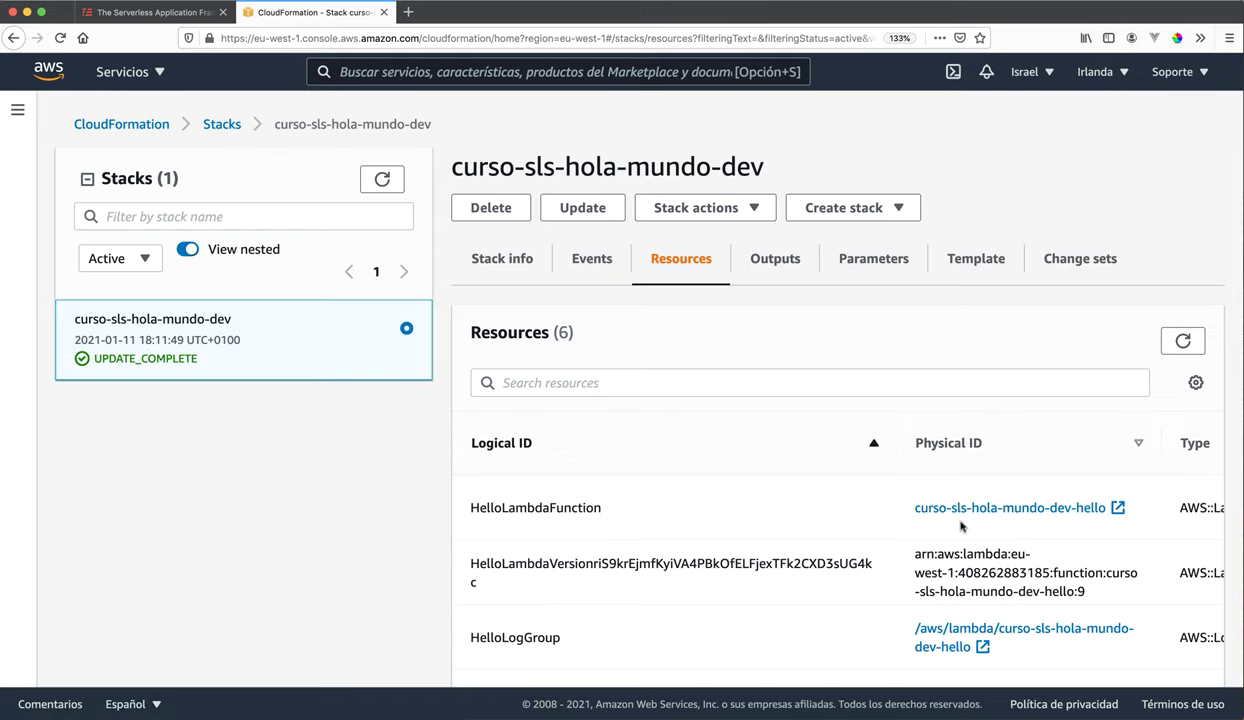
scroll(985, 638, "down", 3)
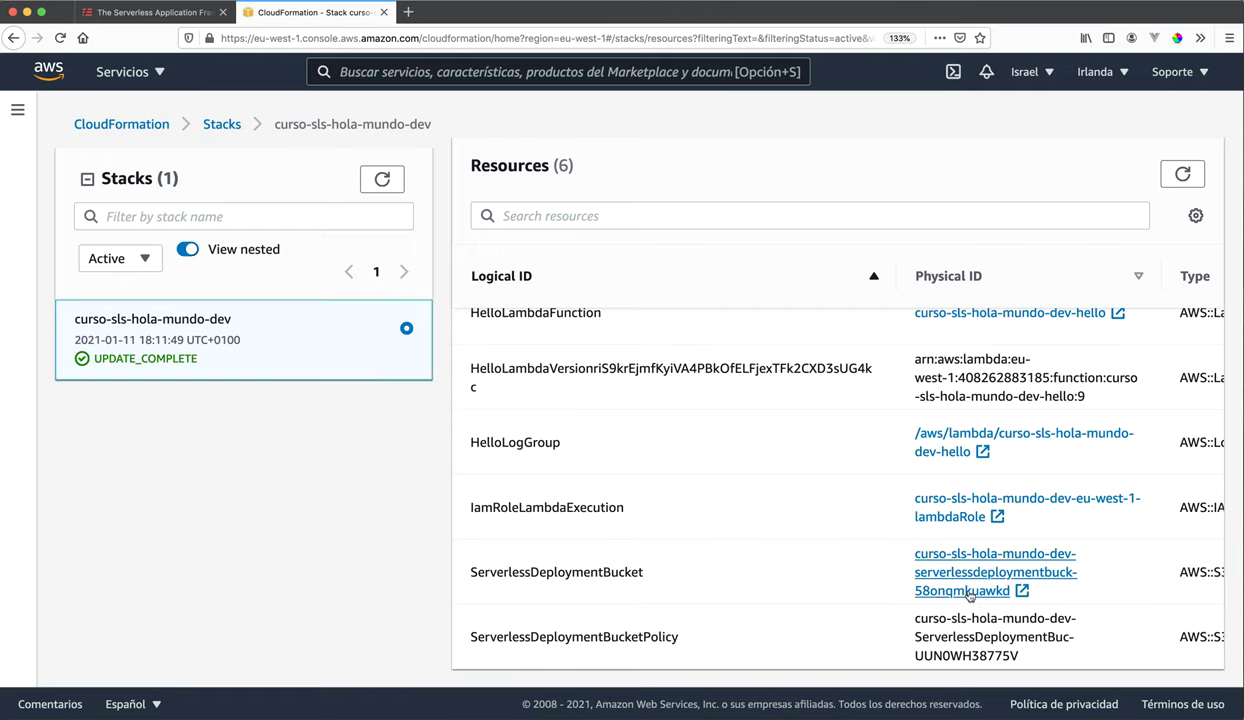
scroll(800, 570, "up", 3)
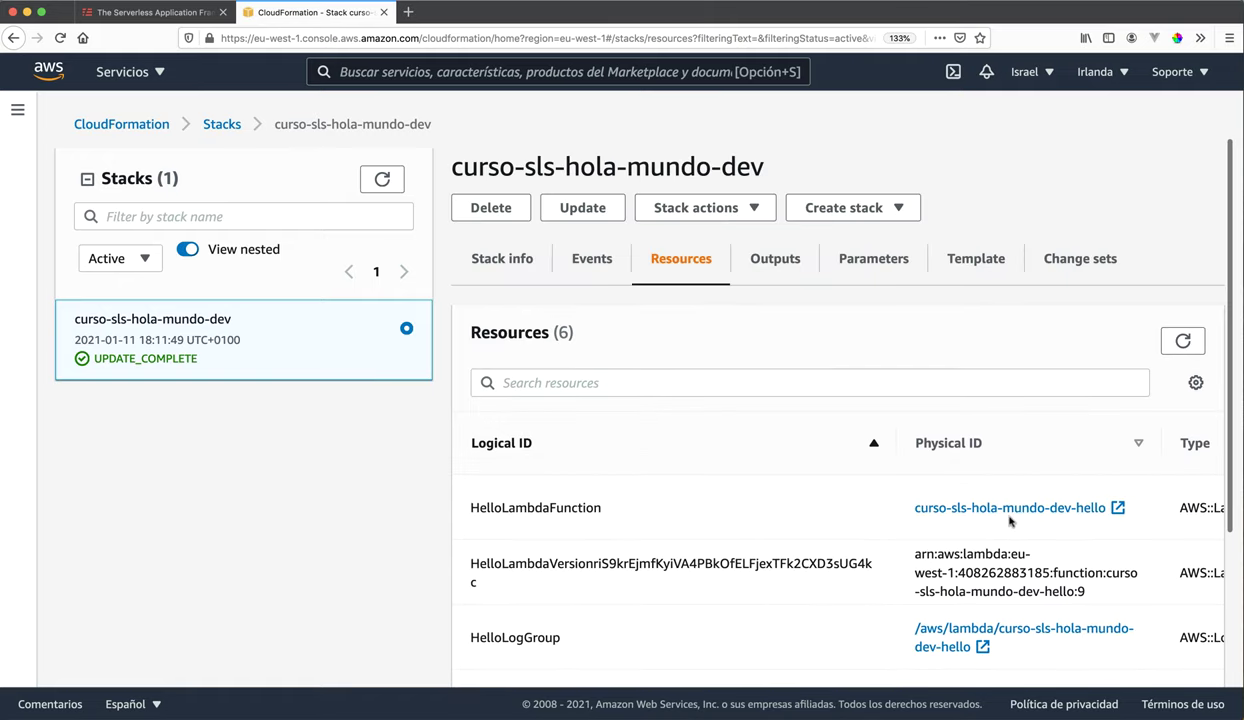
scroll(985, 507, "right", 5)
scroll(980, 507, "left", 5)
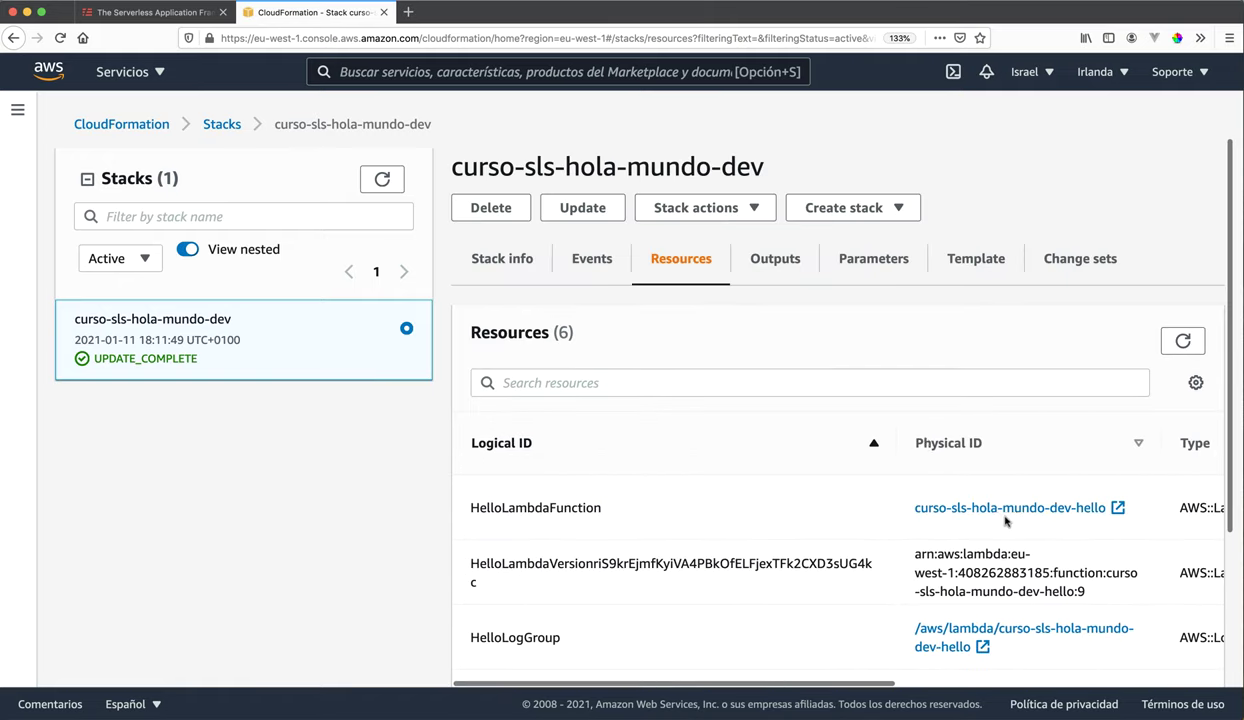
- Leave the stack's details and return to the CloudFormation stacks list
left_click(501, 258)
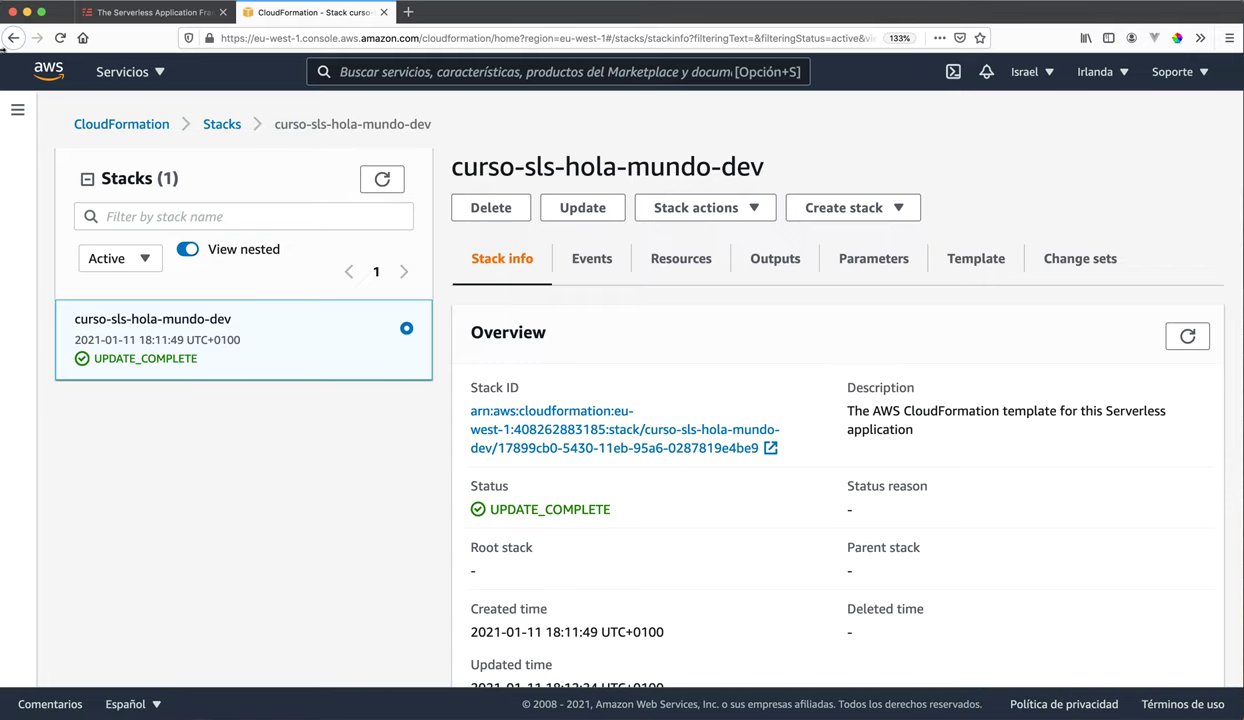
left_click(14, 40)
left_click(14, 40)
left_click(14, 40)
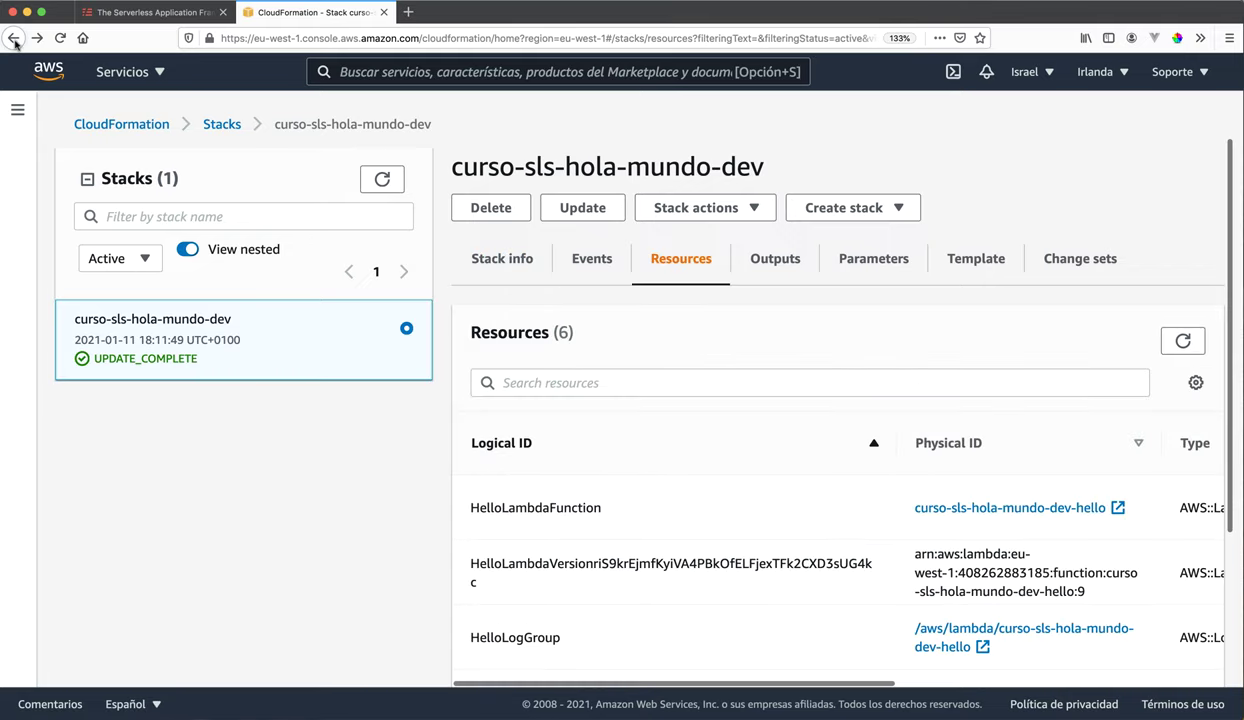
left_click(14, 40)
left_click(14, 40)
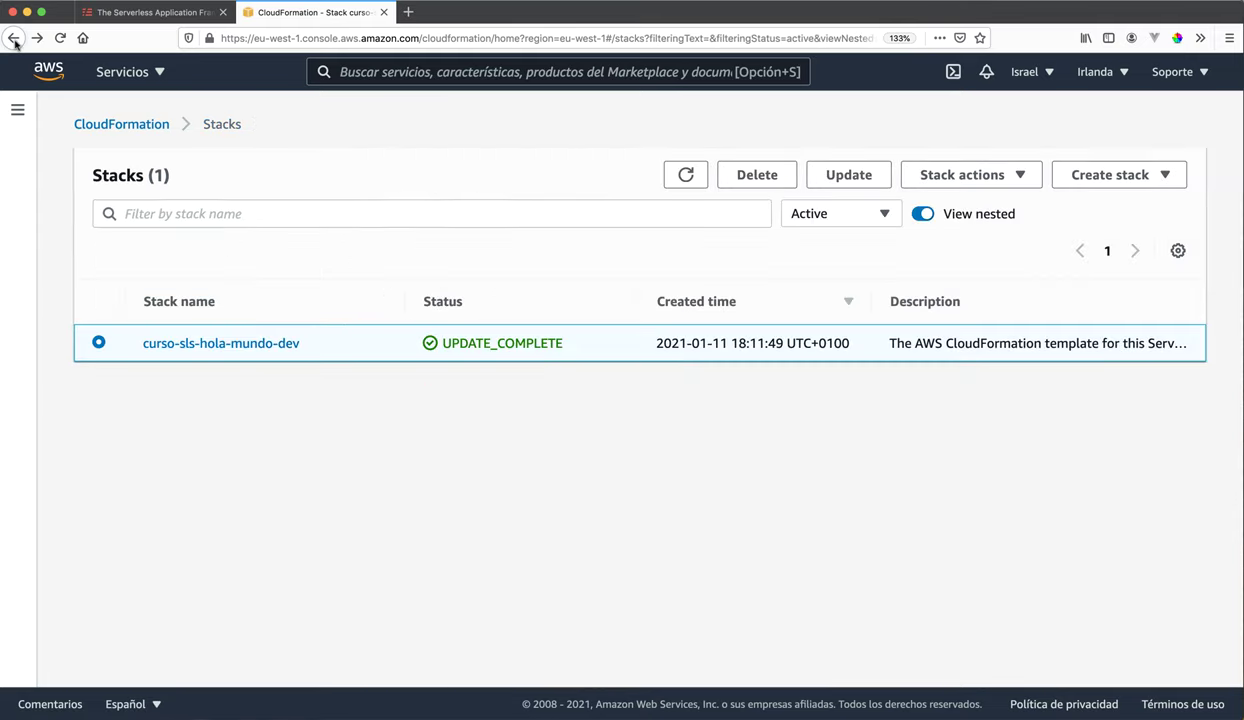
left_click(14, 40)
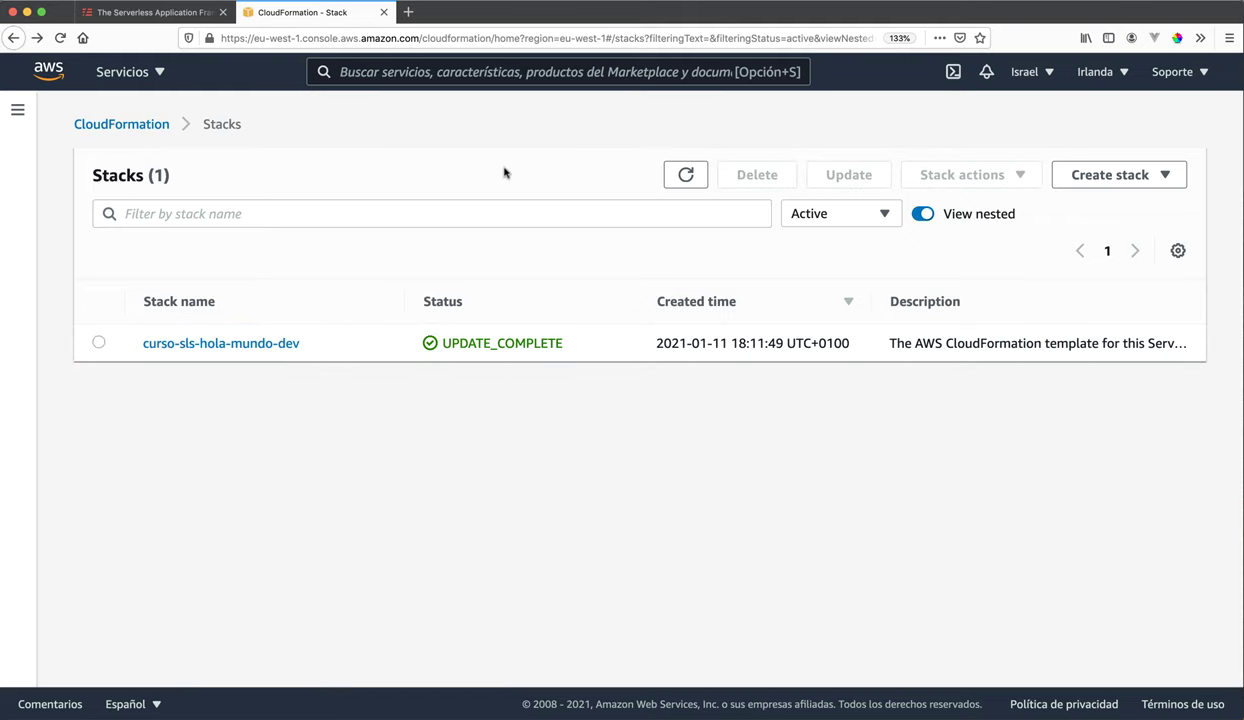